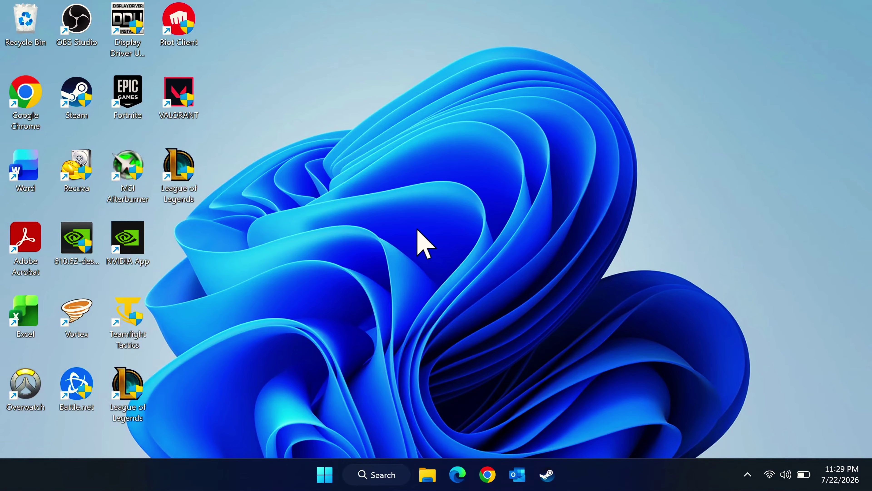
Step: Open the Date & time page of the Windows settings and turn off automatic time zone detection
{"action": "left_click", "coordinate": [333, 474]}
{"action": "right_click", "coordinate": [326, 474]}
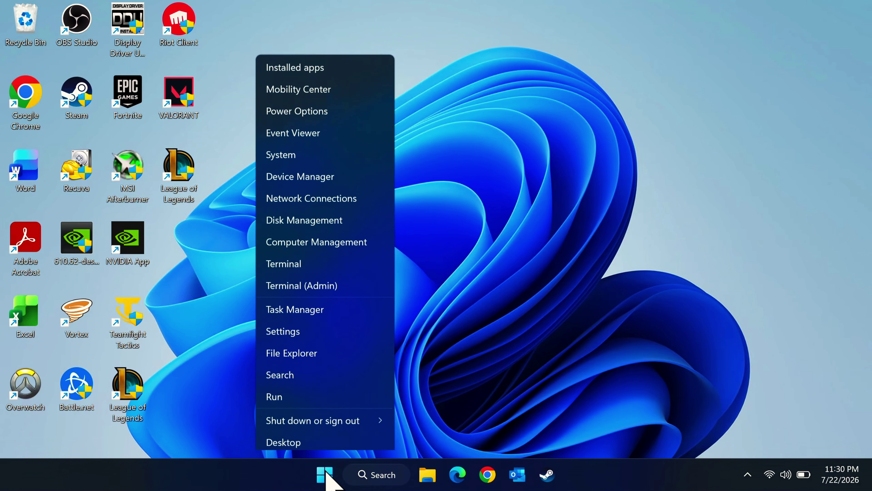
{"action": "left_click", "coordinate": [299, 329]}
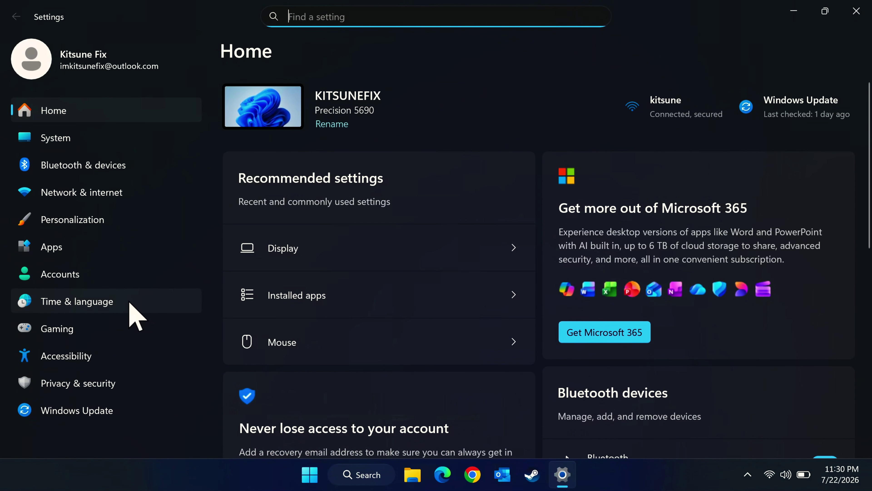
{"action": "left_click", "coordinate": [132, 311]}
{"action": "left_click", "coordinate": [361, 179]}
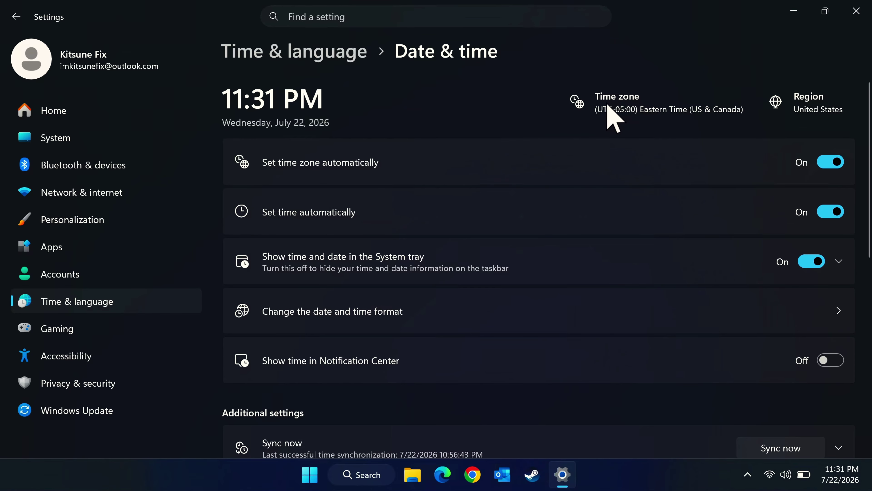
{"action": "left_click", "coordinate": [827, 161]}
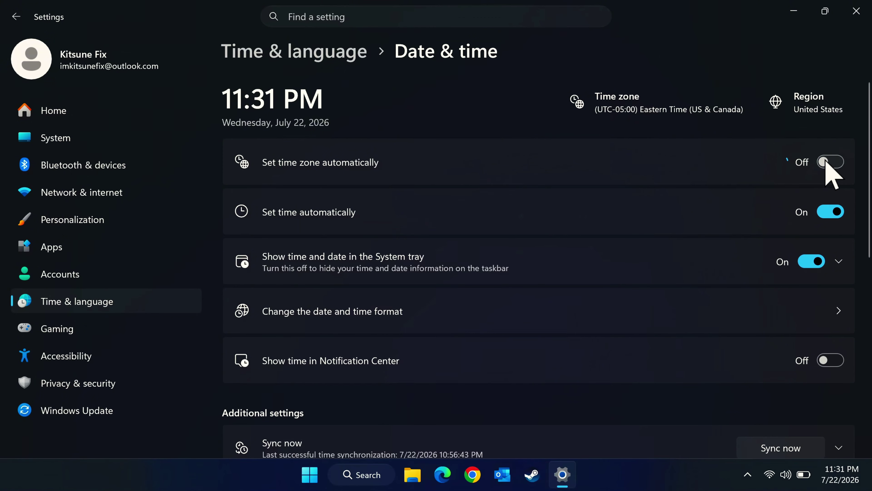
{"action": "left_click", "coordinate": [715, 198]}
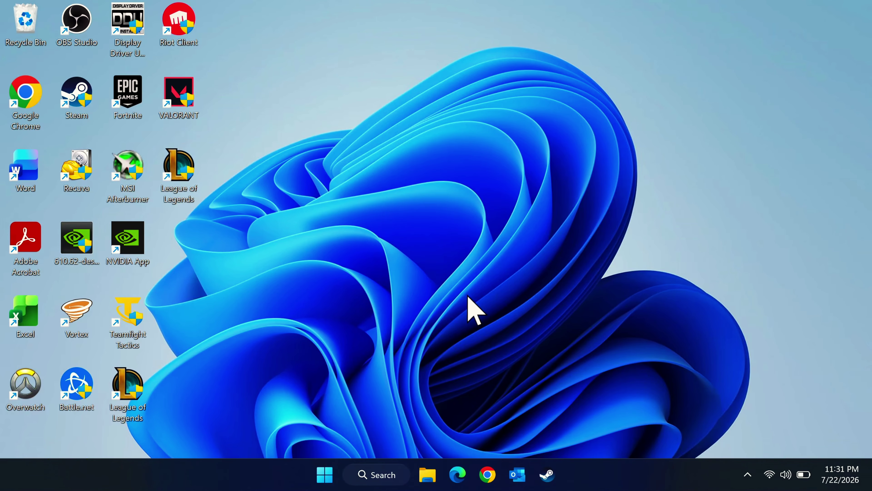
Step: Launch services.msc, find the vgc service in the list and open its properties
{"action": "key", "text": "super+r"}
{"action": "type", "text": "services.msc"}
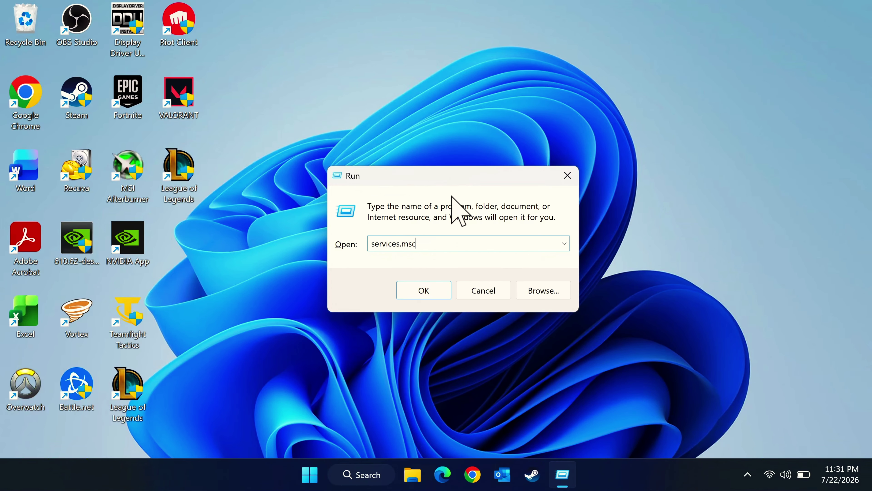
{"action": "left_click", "coordinate": [426, 291]}
{"action": "left_click_drag", "start_coordinate": [603, 156], "coordinate": [600, 254]}
{"action": "left_click", "coordinate": [346, 256]}
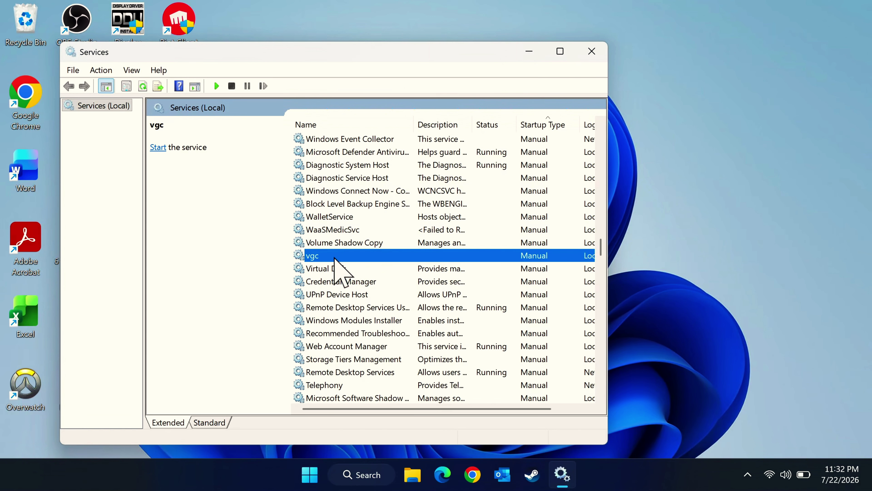
{"action": "double_click", "coordinate": [339, 257]}
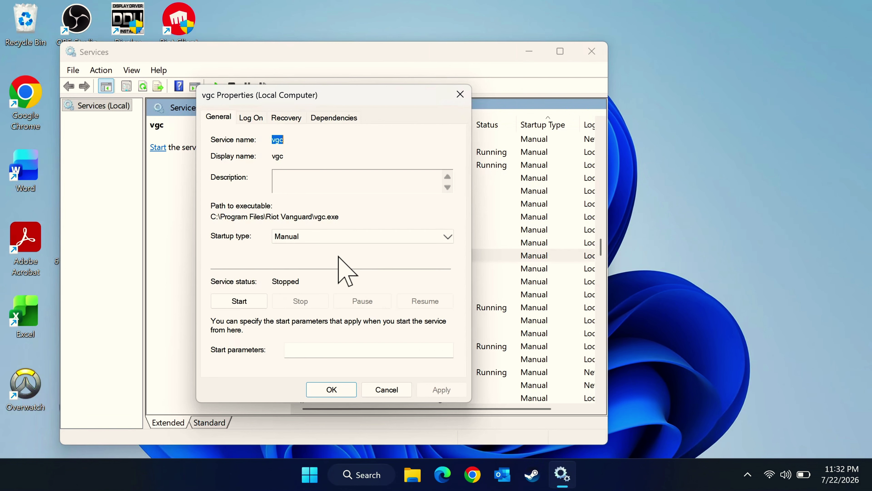
Step: Set the vgc service's startup type to Automatic, start the service, and save the changes
{"action": "left_click", "coordinate": [313, 236]}
{"action": "left_click", "coordinate": [306, 258]}
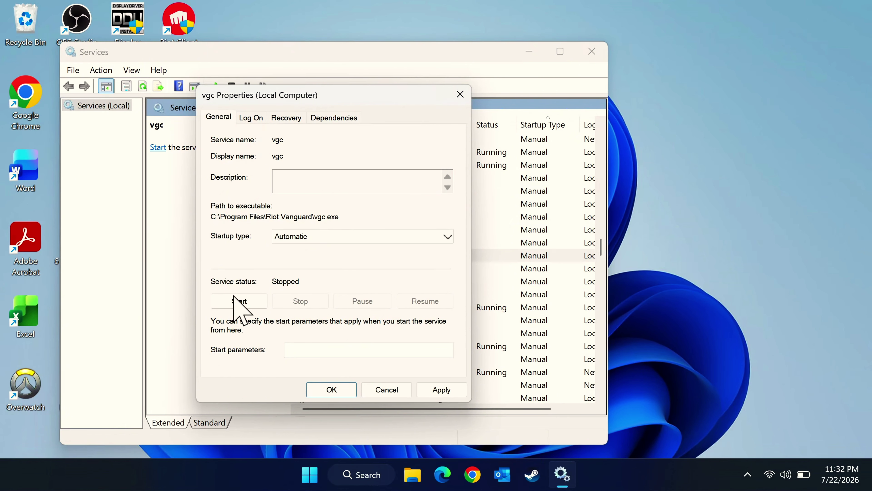
{"action": "left_click", "coordinate": [239, 301]}
{"action": "left_click", "coordinate": [442, 390]}
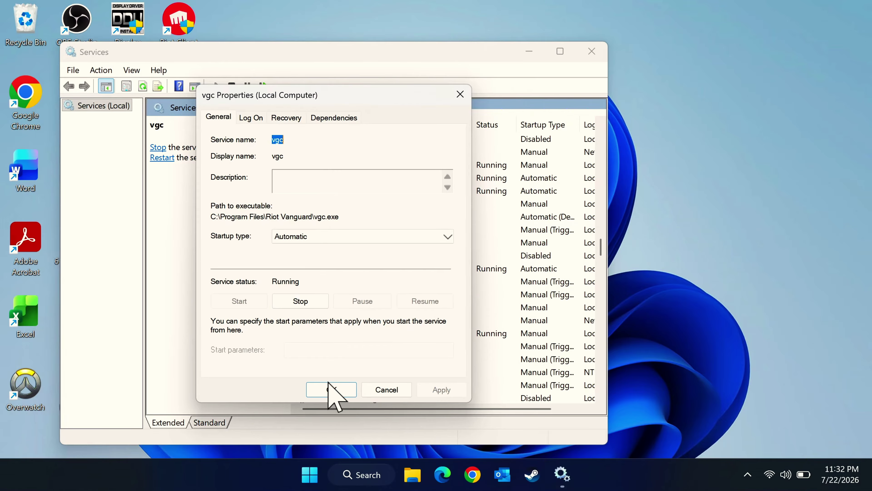
{"action": "left_click", "coordinate": [331, 390]}
{"action": "left_click", "coordinate": [596, 53]}
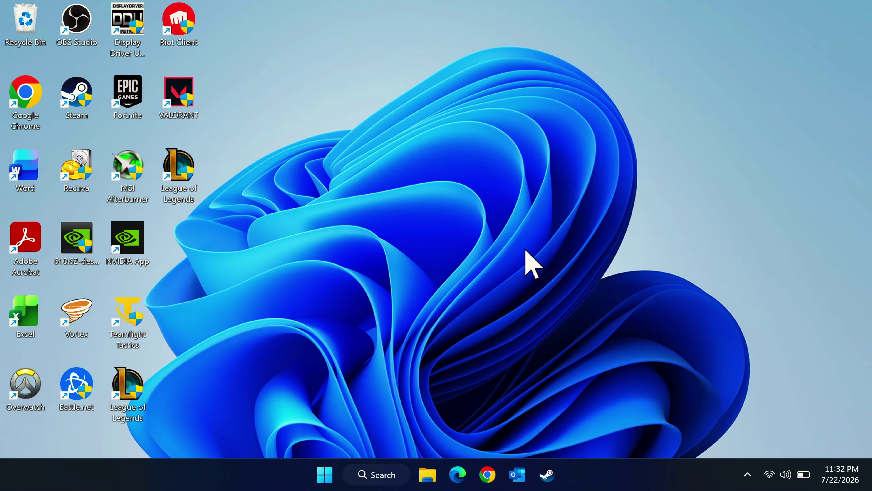
Step: Uninstall Riot Vanguard through the advanced options of its background app and confirm the removal
{"action": "left_click", "coordinate": [748, 474]}
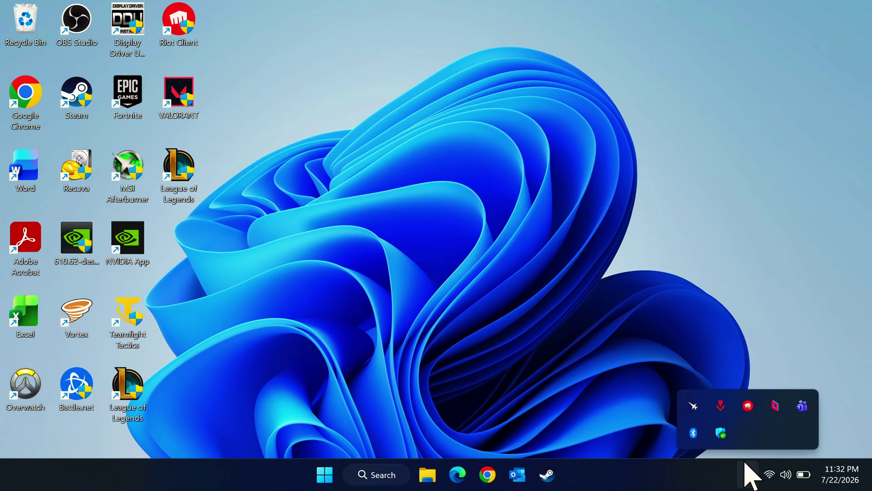
{"action": "right_click", "coordinate": [728, 411]}
{"action": "mouse_move", "coordinate": [783, 375]}
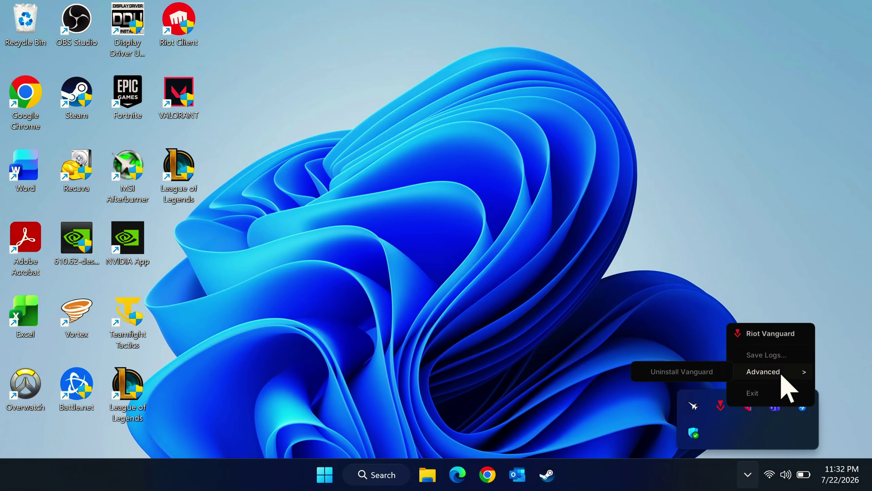
{"action": "left_click", "coordinate": [692, 375]}
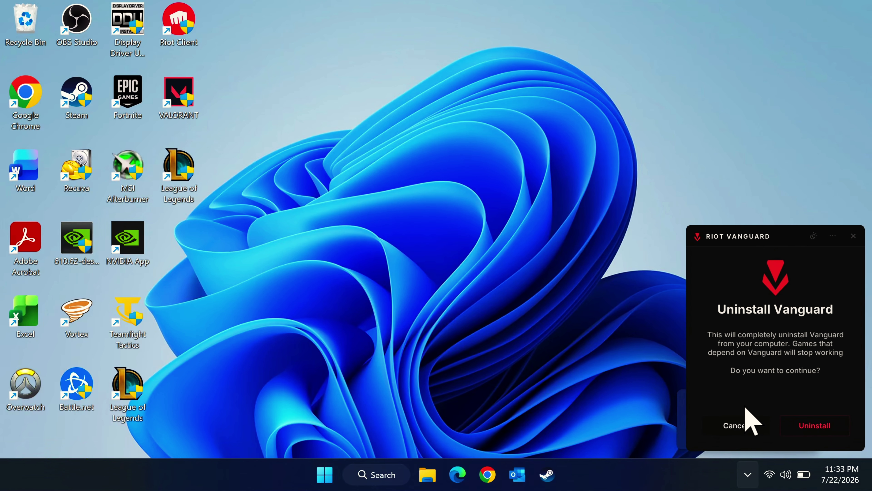
{"action": "left_click", "coordinate": [803, 428]}
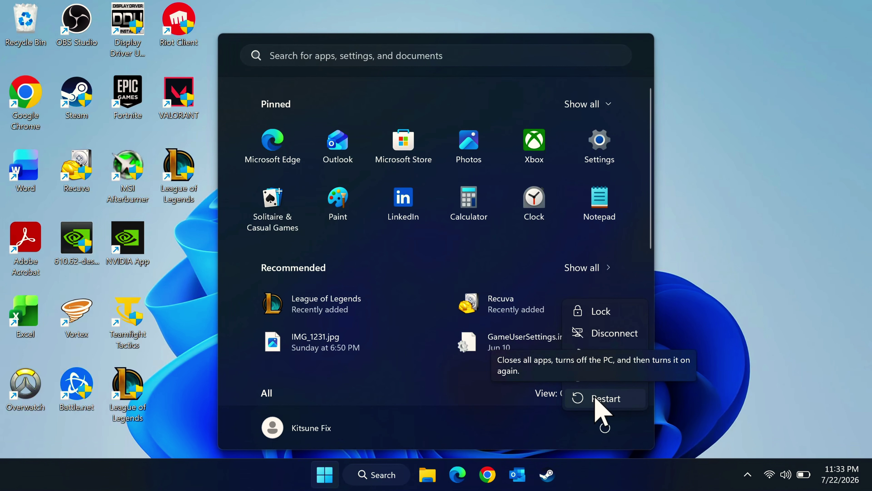
Step: Restart the computer and launch VALORANT
{"action": "left_click", "coordinate": [599, 399]}
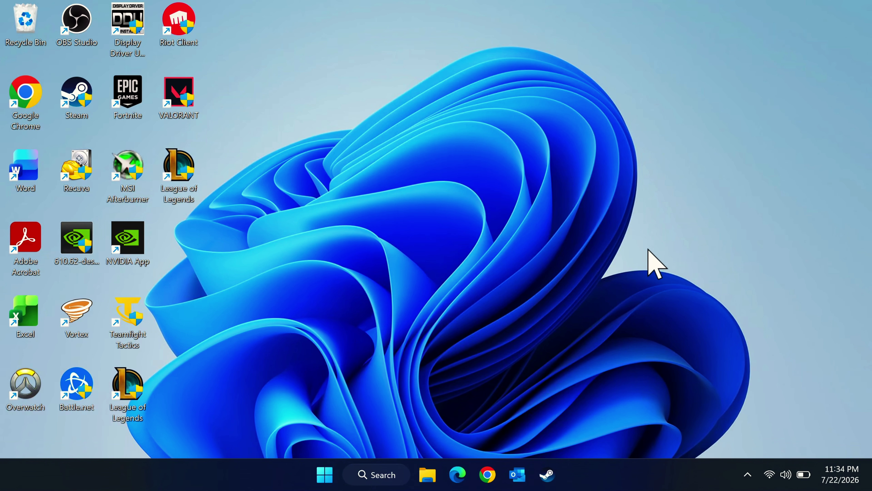
{"action": "double_click", "coordinate": [179, 95]}
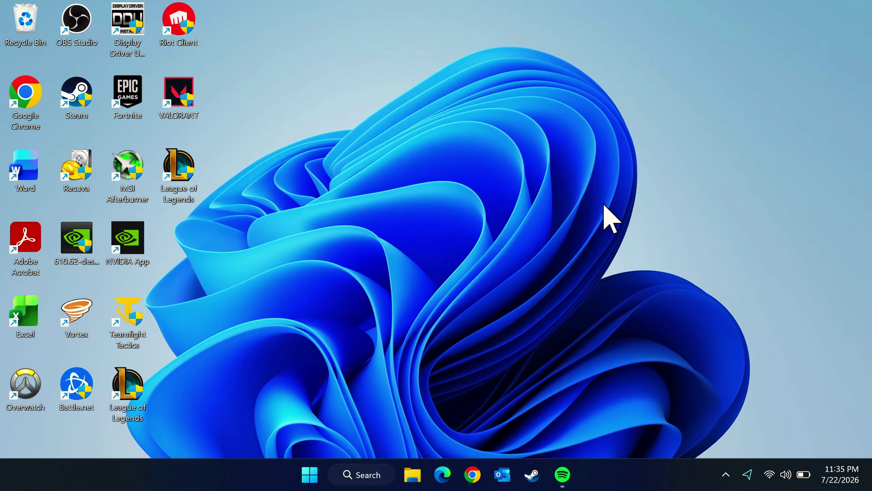
Step: Run msconfig, hide all Microsoft services and disable all the remaining services
{"action": "key", "text": "super+r"}
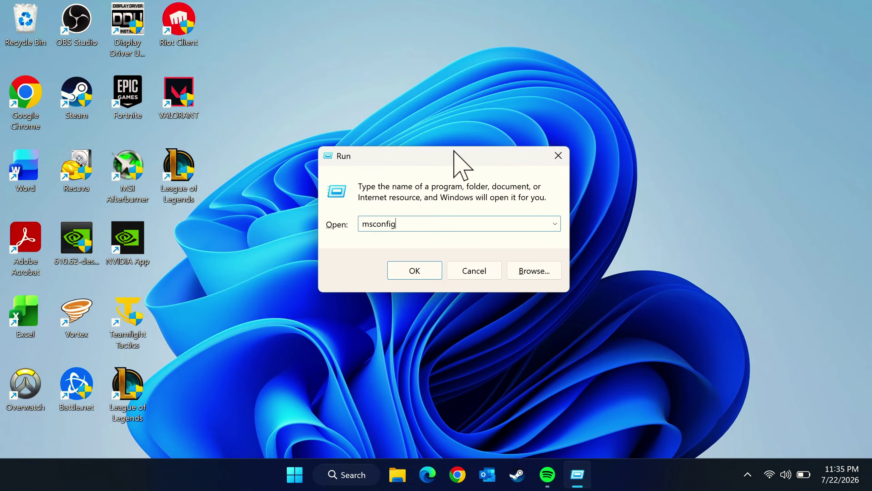
{"action": "key", "text": "Return"}
{"action": "left_click", "coordinate": [329, 132]}
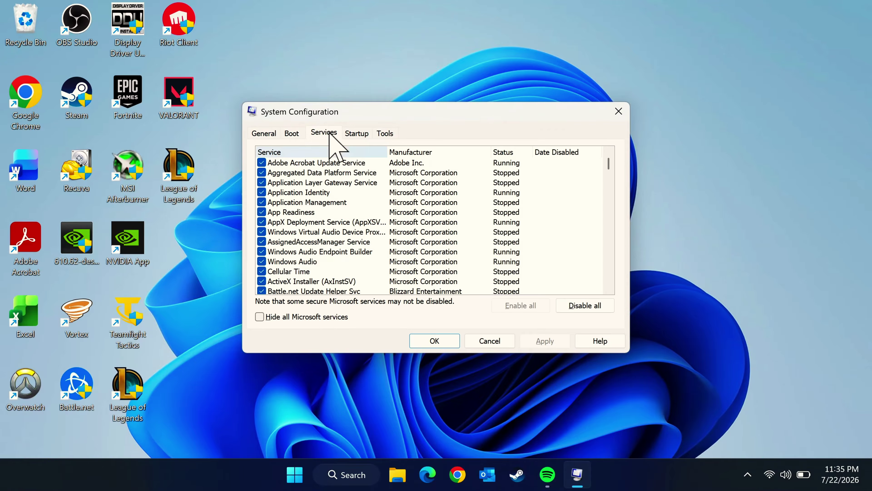
{"action": "left_click", "coordinate": [264, 317]}
{"action": "left_click", "coordinate": [588, 307]}
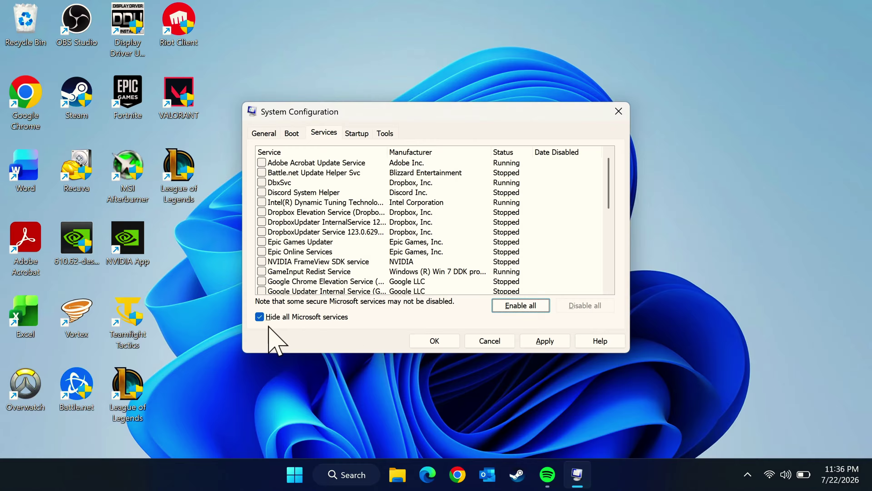
Step: Re-enable only the vgc service from Riot Games, apply the service changes and restart the computer
{"action": "scroll", "coordinate": [536, 196], "scroll_direction": "down", "scroll_amount": 7}
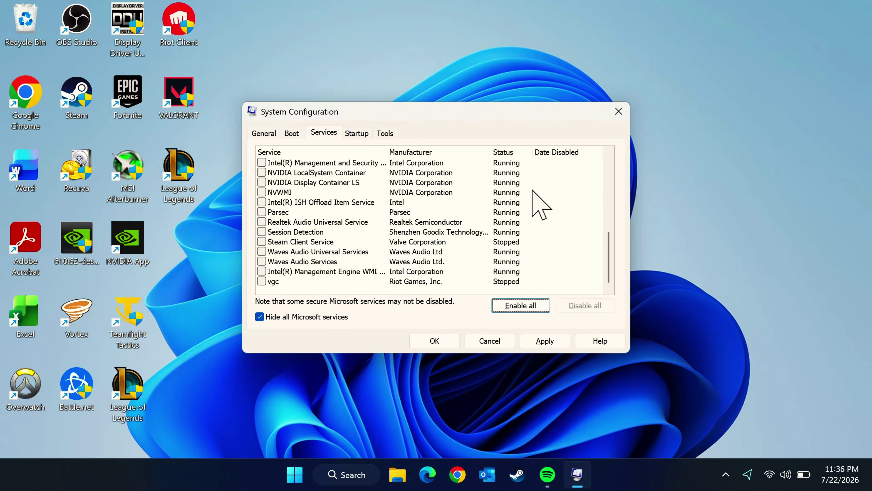
{"action": "left_click", "coordinate": [273, 281]}
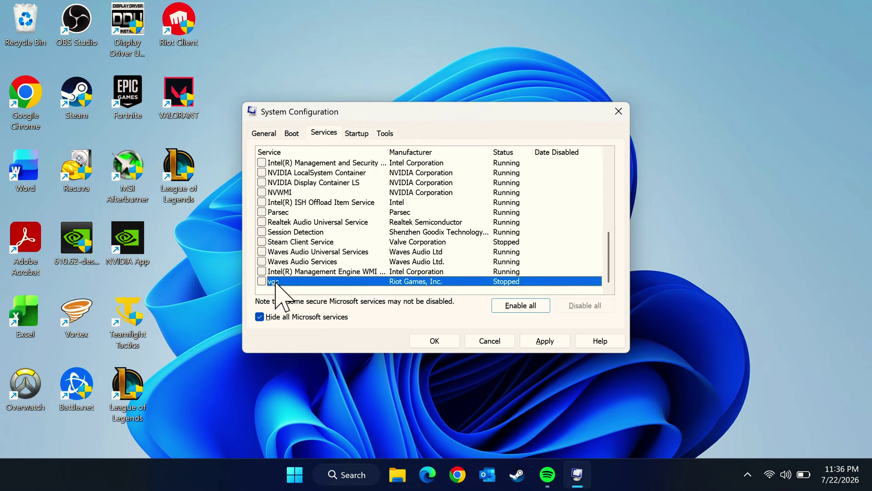
{"action": "left_click", "coordinate": [262, 281]}
{"action": "left_click", "coordinate": [545, 341]}
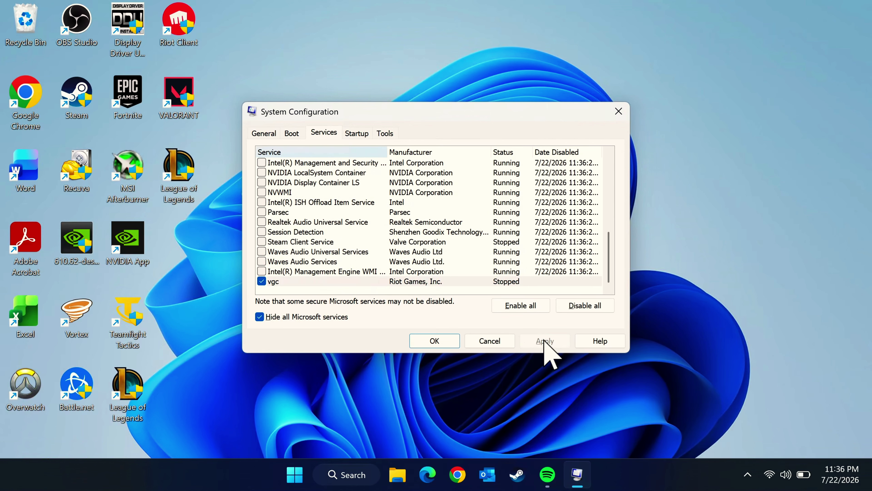
{"action": "left_click", "coordinate": [434, 341]}
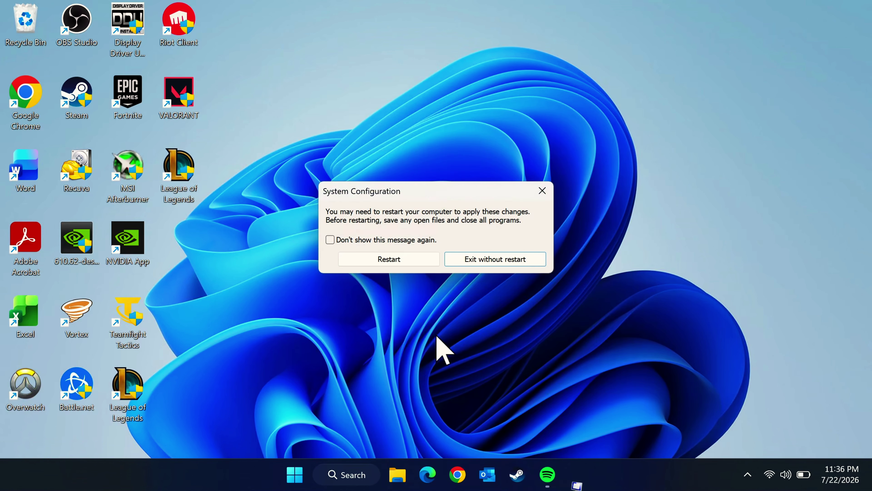
{"action": "left_click", "coordinate": [389, 262]}
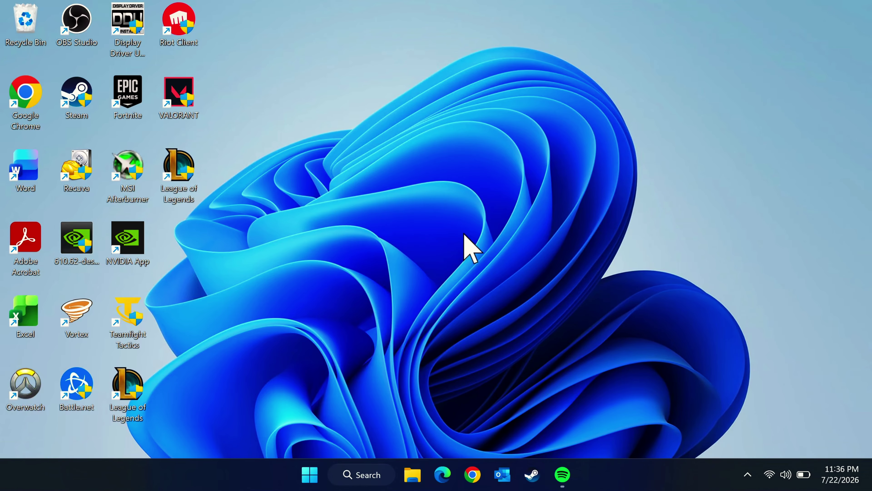
Step: Run msconfig again, select Normal startup, apply the change and exit without restarting
{"action": "left_click", "coordinate": [724, 283]}
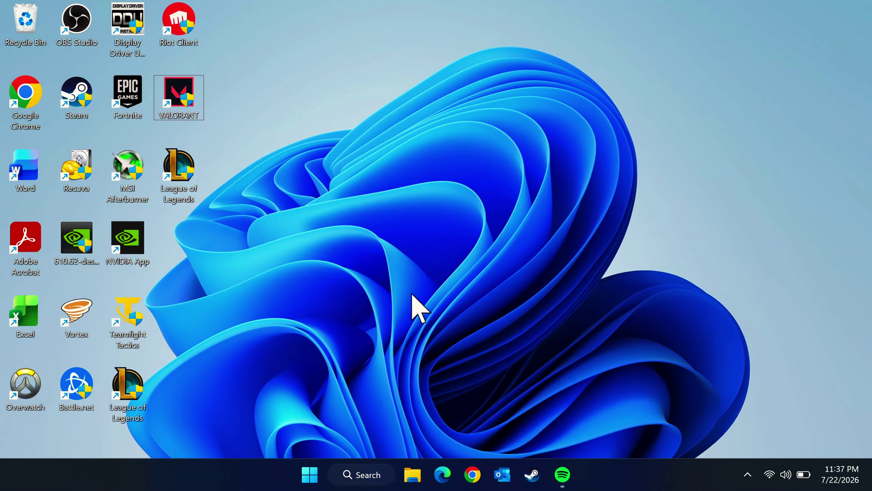
{"action": "key", "text": "super+r"}
{"action": "type", "text": "msconfig"}
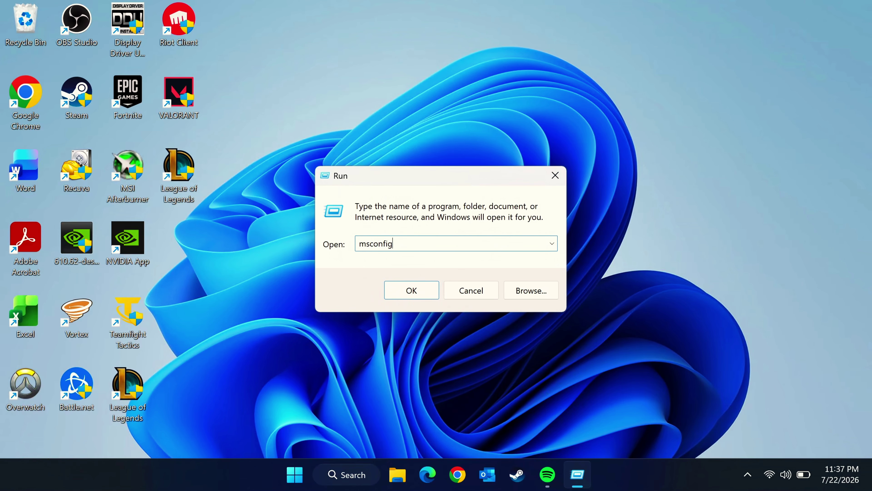
{"action": "key", "text": "Return"}
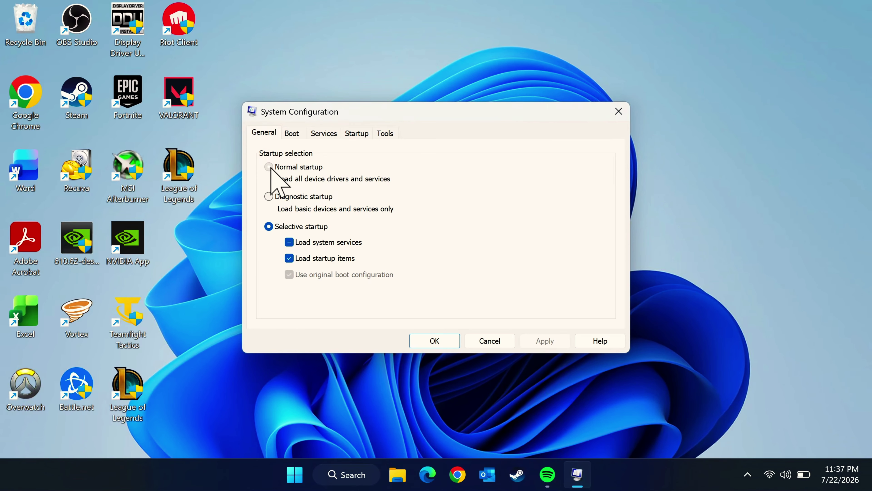
{"action": "left_click", "coordinate": [269, 168]}
{"action": "left_click", "coordinate": [548, 343]}
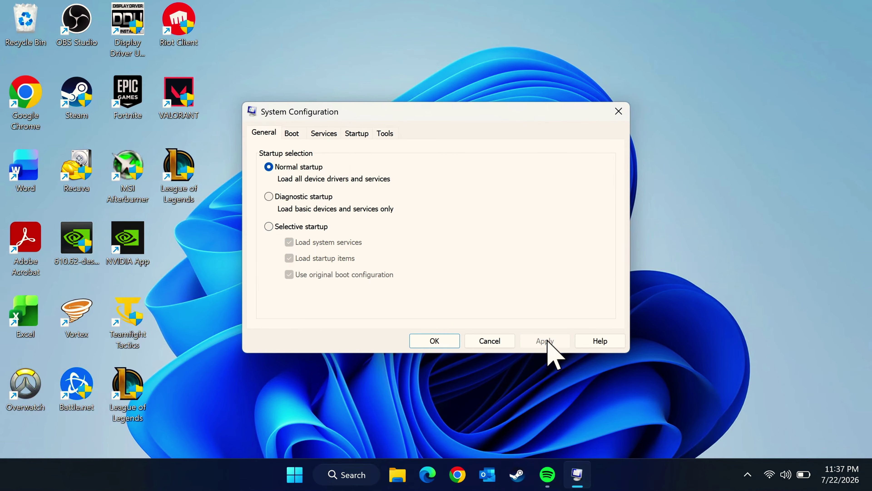
{"action": "left_click", "coordinate": [433, 341]}
{"action": "left_click", "coordinate": [454, 258]}
Step: Open the Installed apps settings through Windows search and uninstall VALORANT
{"action": "left_click", "coordinate": [345, 479]}
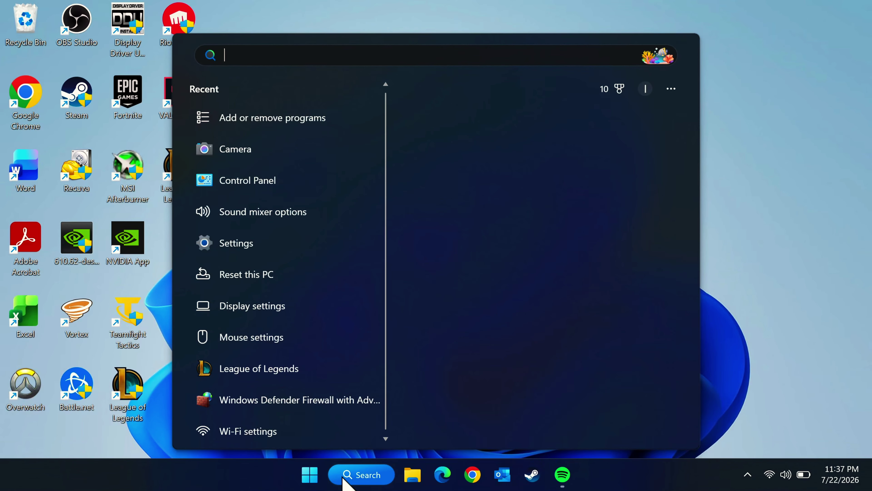
{"action": "type", "text": "installed apps"}
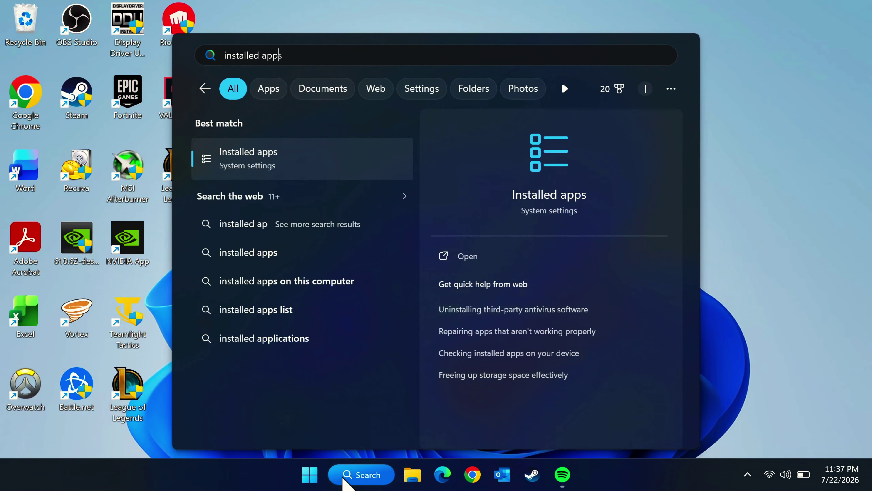
{"action": "key", "text": "Return"}
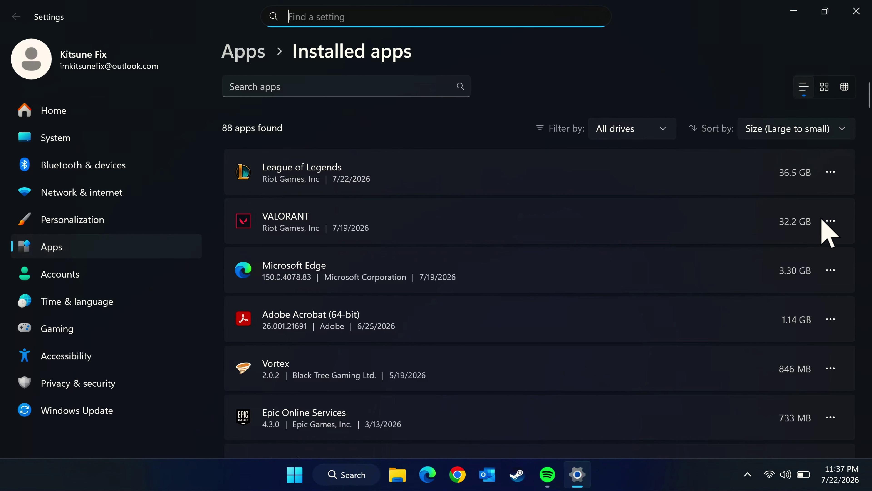
{"action": "left_click", "coordinate": [838, 220]}
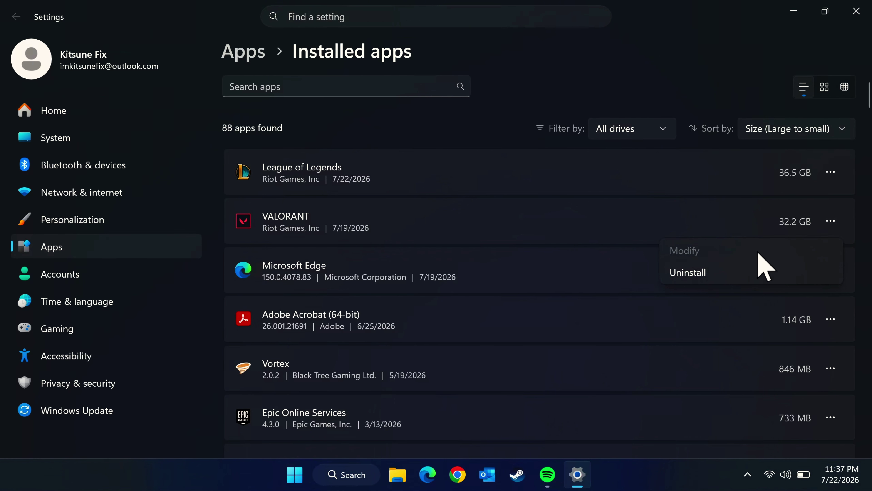
{"action": "left_click", "coordinate": [715, 273]}
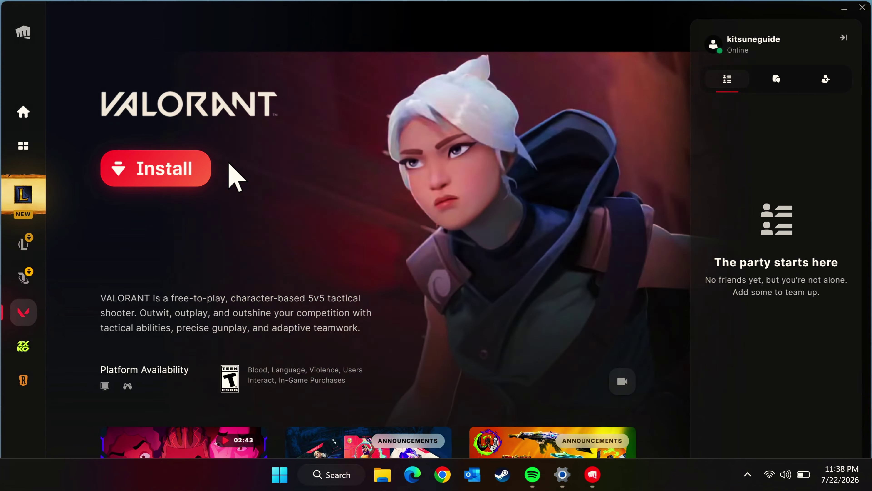
Step: Start reinstalling VALORANT from its page in the Riot Client
{"action": "left_click", "coordinate": [206, 168]}
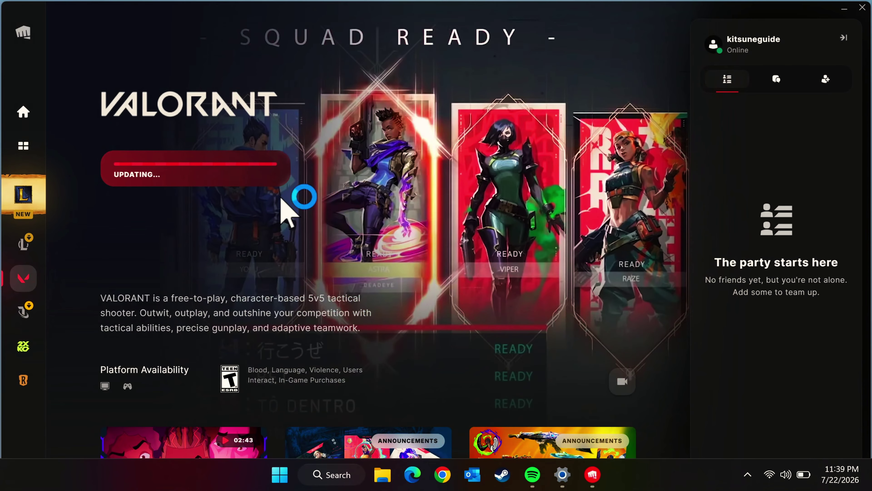